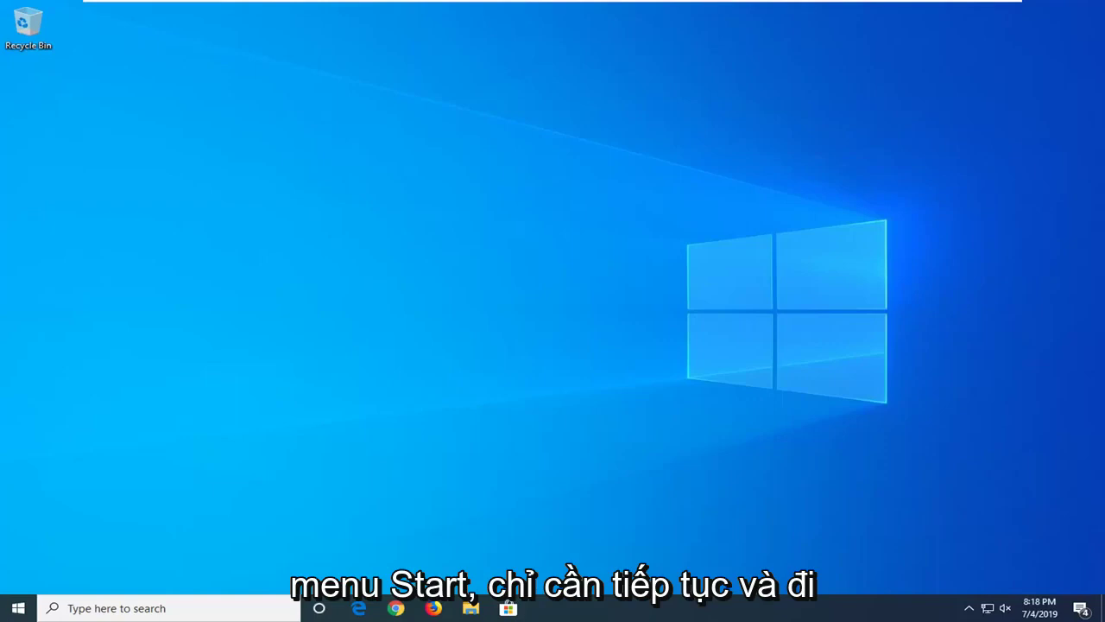
Step: Launch Run from Start search and enter ms-settings:defaultapps in its Open field
{"action": "key", "text": "super"}
{"action": "type", "text": "run"}
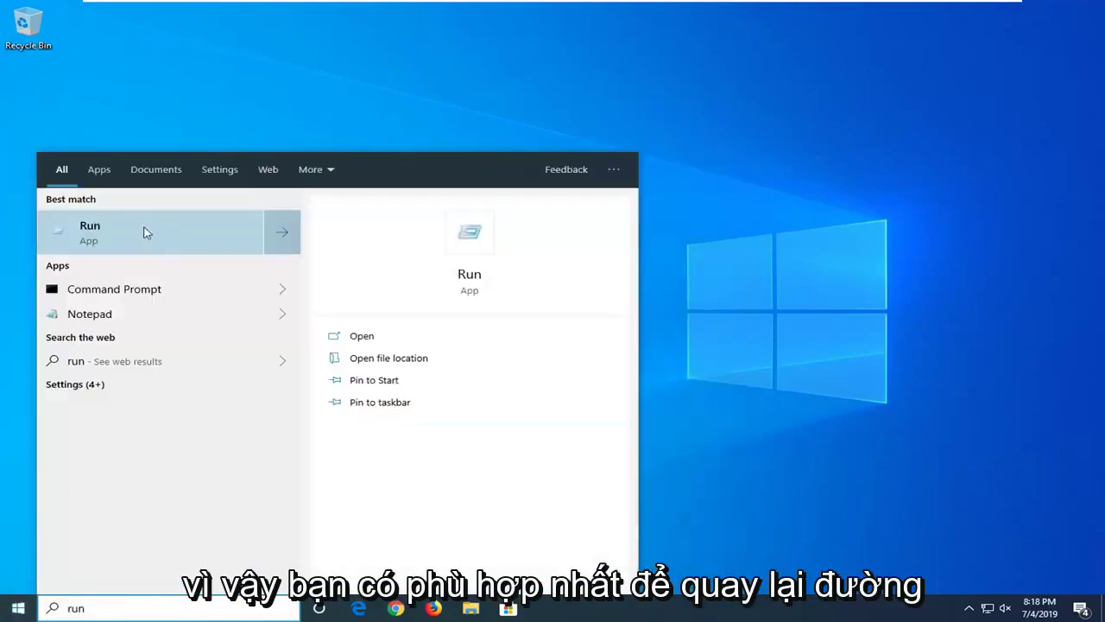
{"action": "left_click", "coordinate": [140, 236]}
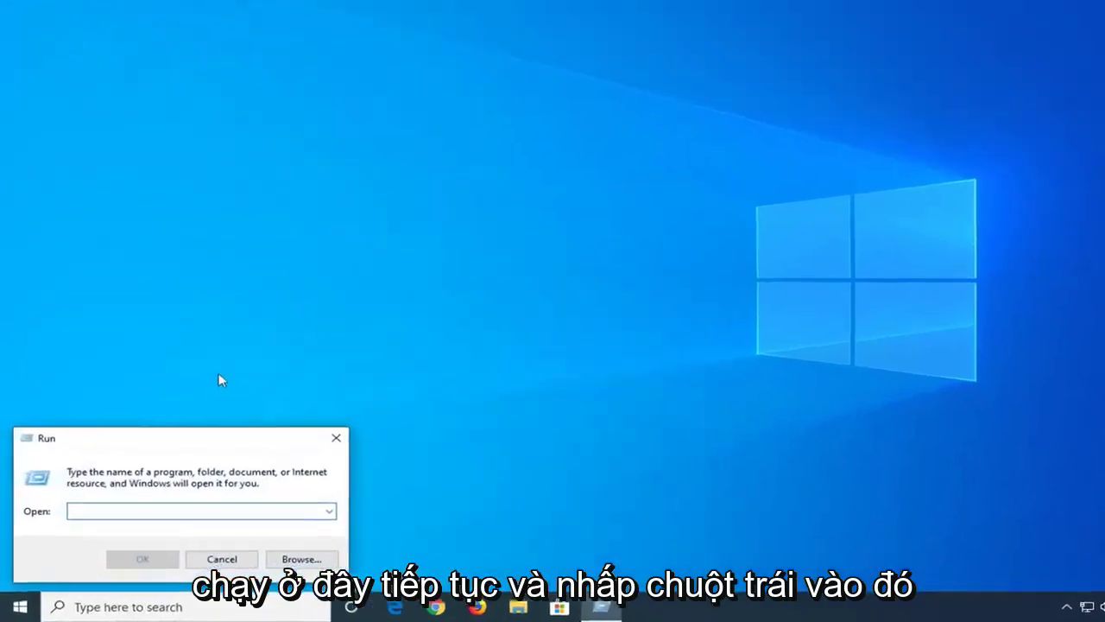
{"action": "type", "text": "ms-settings:defaultapps"}
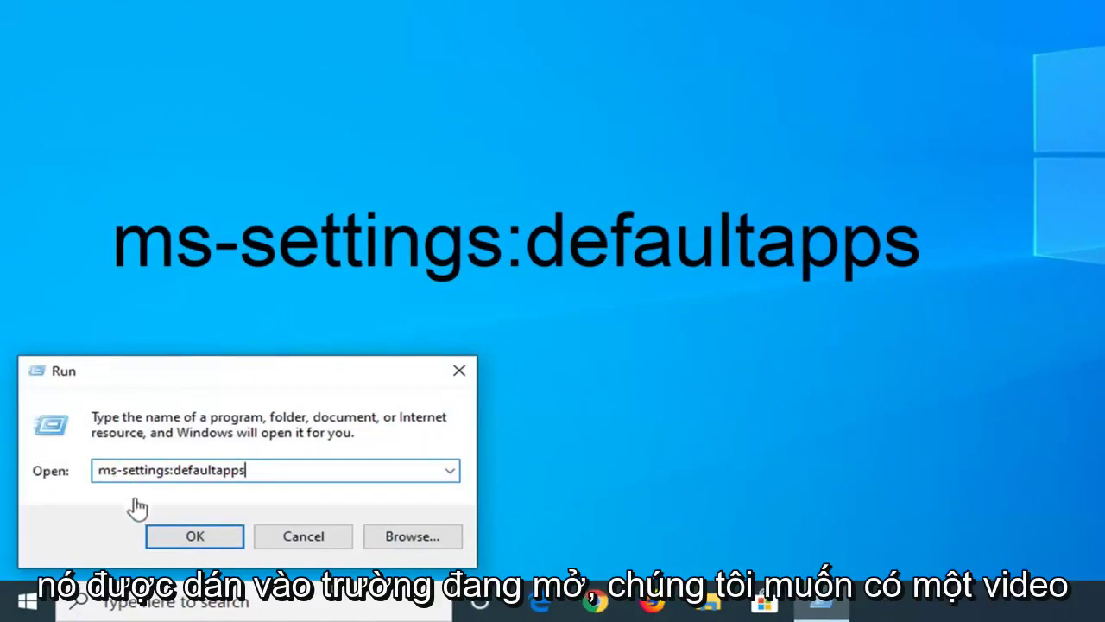
Step: Run ms-settings:defaultapps and scroll Default apps down to the links below Reset
{"action": "left_click", "coordinate": [172, 535]}
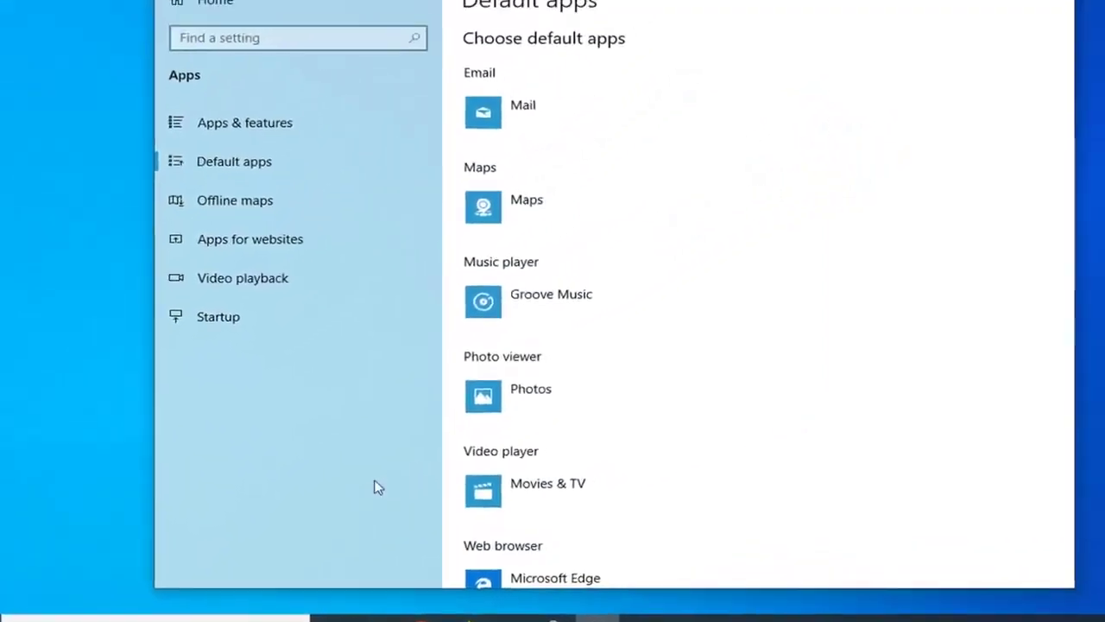
{"action": "scroll", "coordinate": [652, 233], "scroll_direction": "down", "scroll_amount": 5}
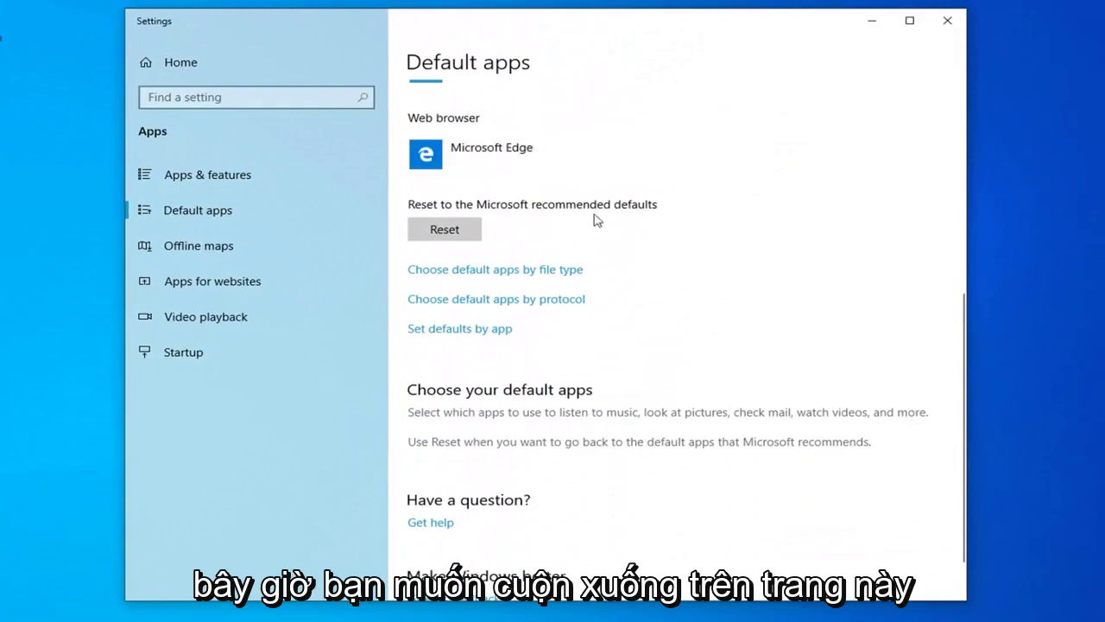
Step: Open 'Choose default apps by file type' and scroll the extension list down to .doc
{"action": "left_click", "coordinate": [467, 271]}
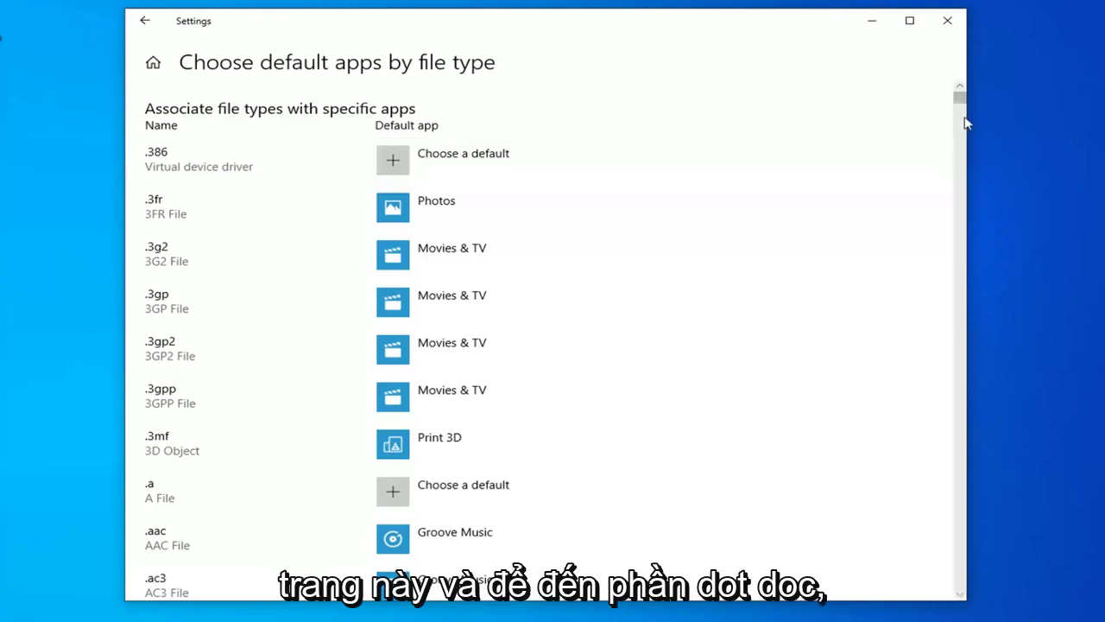
{"action": "scroll", "coordinate": [932, 154], "scroll_direction": "down", "scroll_amount": 5}
{"action": "scroll", "coordinate": [932, 154], "scroll_direction": "down", "scroll_amount": 20}
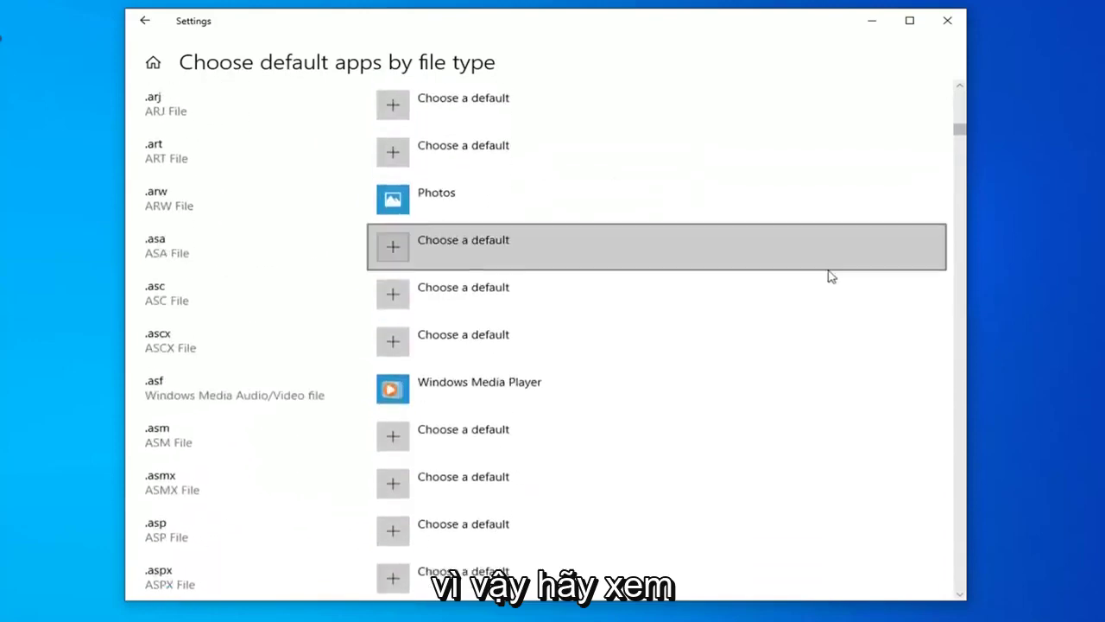
{"action": "scroll", "coordinate": [851, 290], "scroll_direction": "down", "scroll_amount": 20}
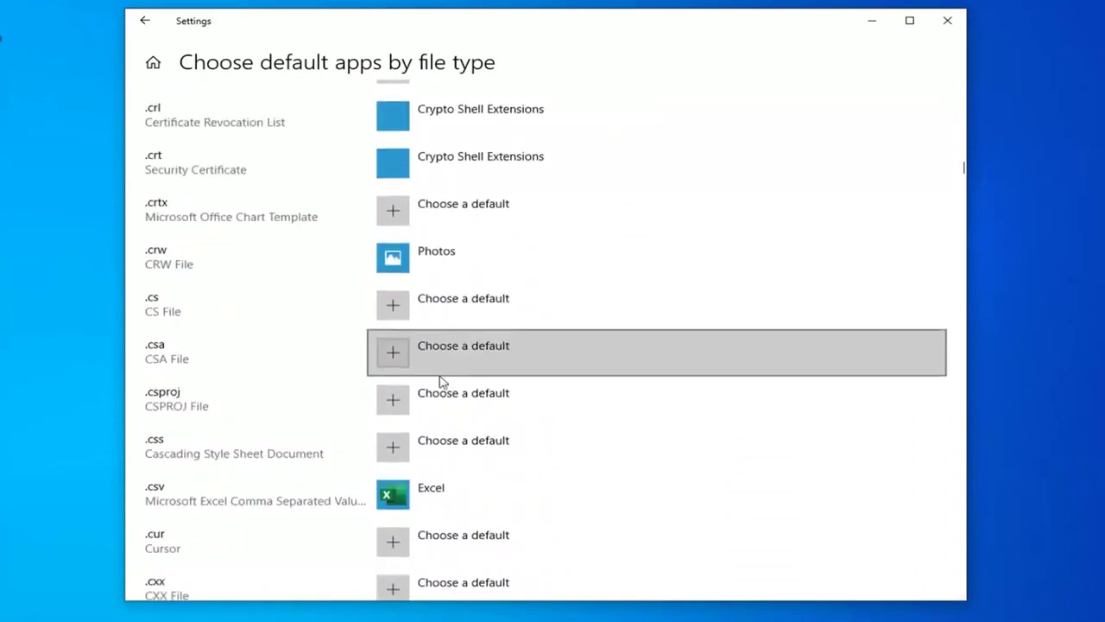
{"action": "scroll", "coordinate": [233, 370], "scroll_direction": "down", "scroll_amount": 2}
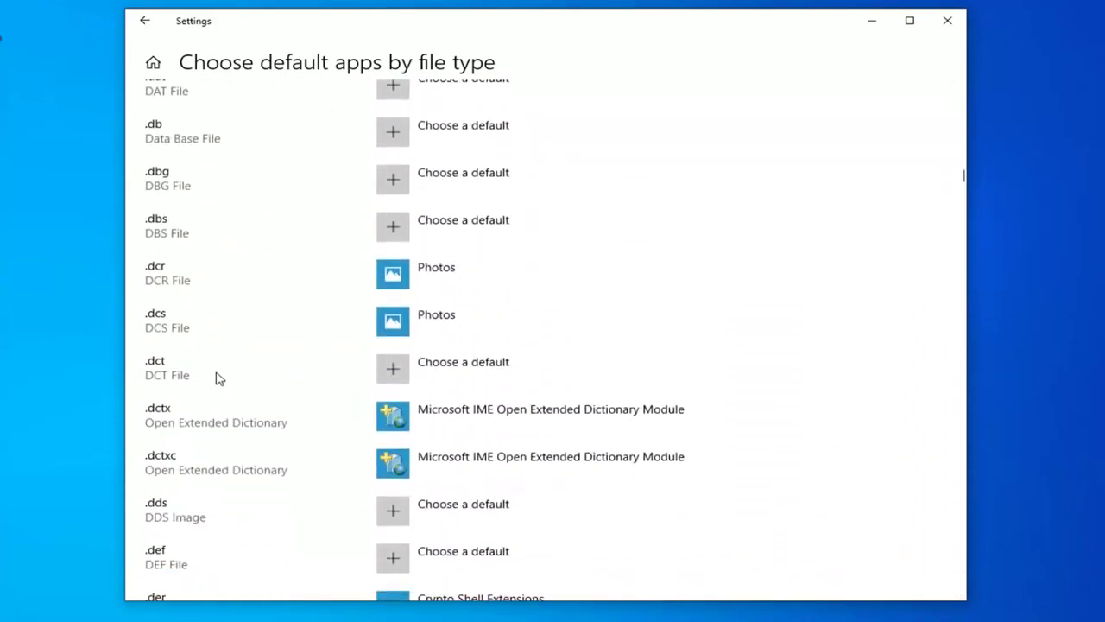
{"action": "scroll", "coordinate": [219, 371], "scroll_direction": "down", "scroll_amount": 12}
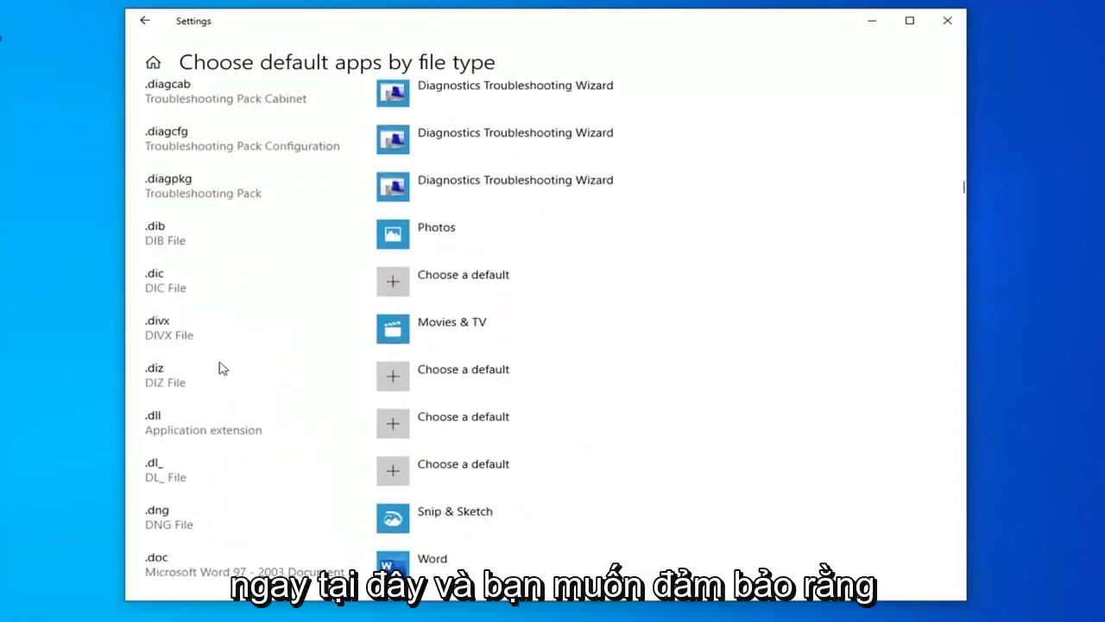
Step: Inspect the app choices for .doc, .dochtml and .docm without changing them
{"action": "scroll", "coordinate": [219, 368], "scroll_direction": "down", "scroll_amount": 8}
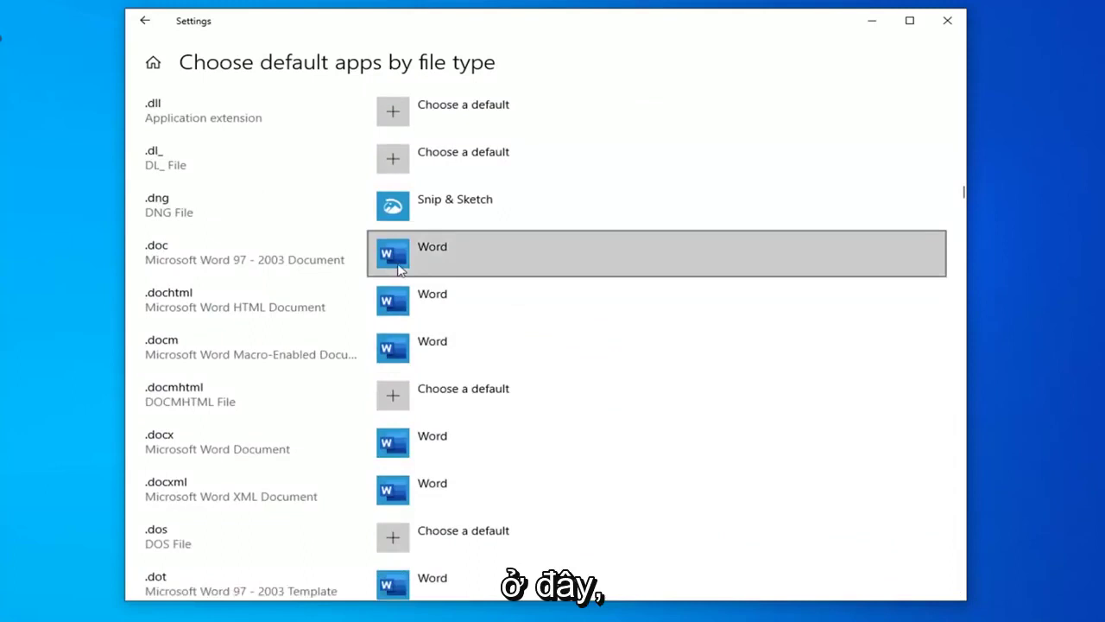
{"action": "left_click", "coordinate": [463, 251]}
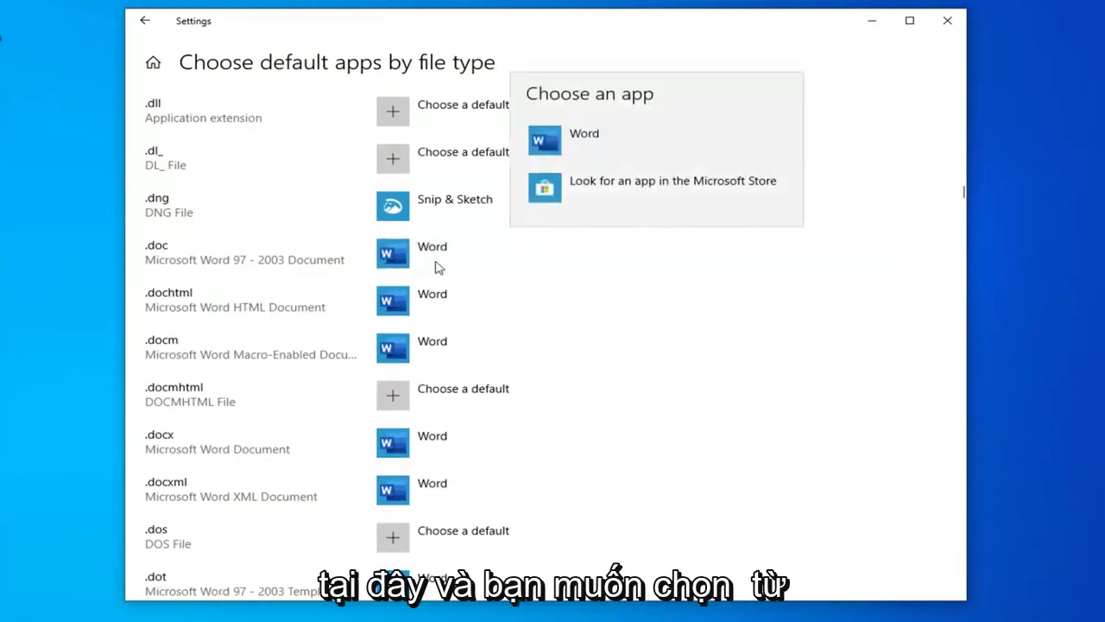
{"action": "left_click", "coordinate": [464, 310]}
{"action": "left_click", "coordinate": [469, 296]}
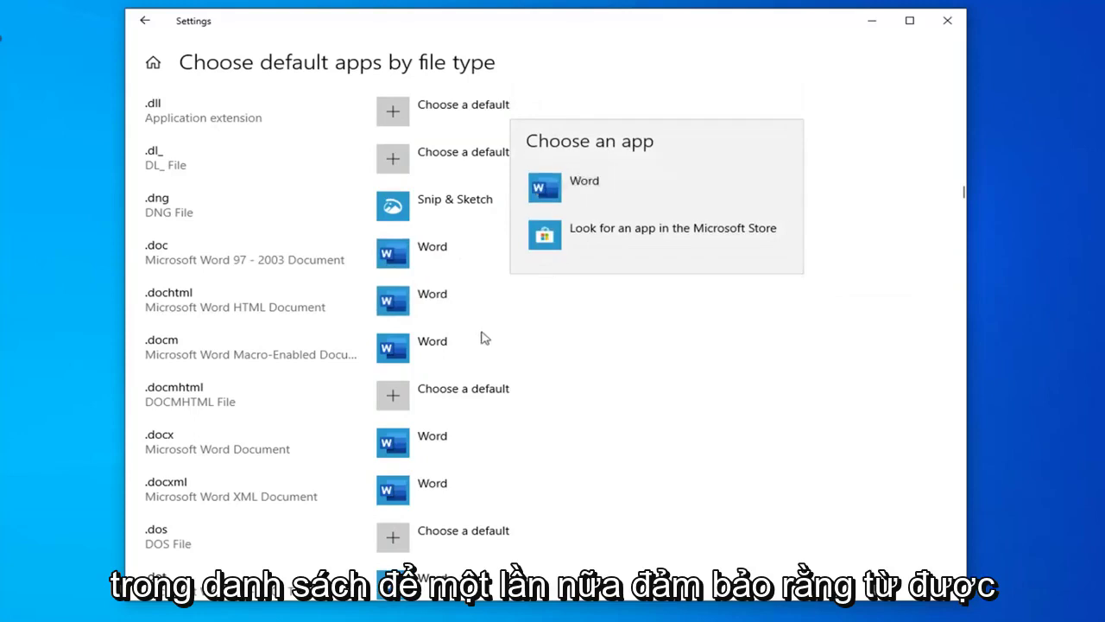
{"action": "left_click", "coordinate": [485, 337]}
{"action": "left_click", "coordinate": [466, 339]}
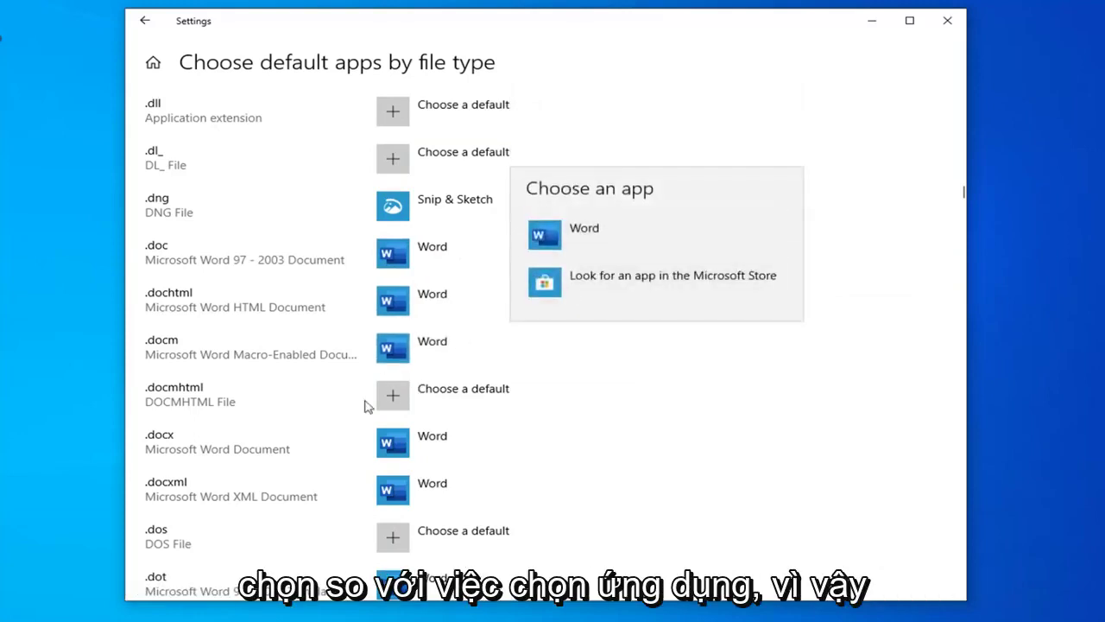
{"action": "left_click", "coordinate": [444, 354]}
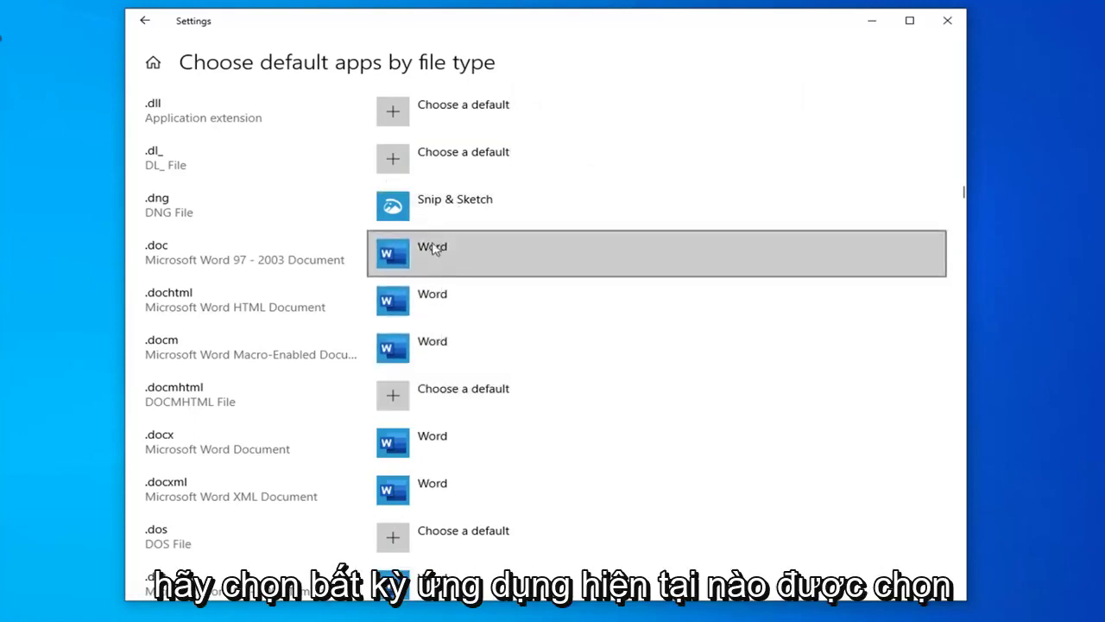
Step: Keep Word as default for a Word file type and review .doc, .docx, .docm, .docxml
{"action": "left_click", "coordinate": [445, 321]}
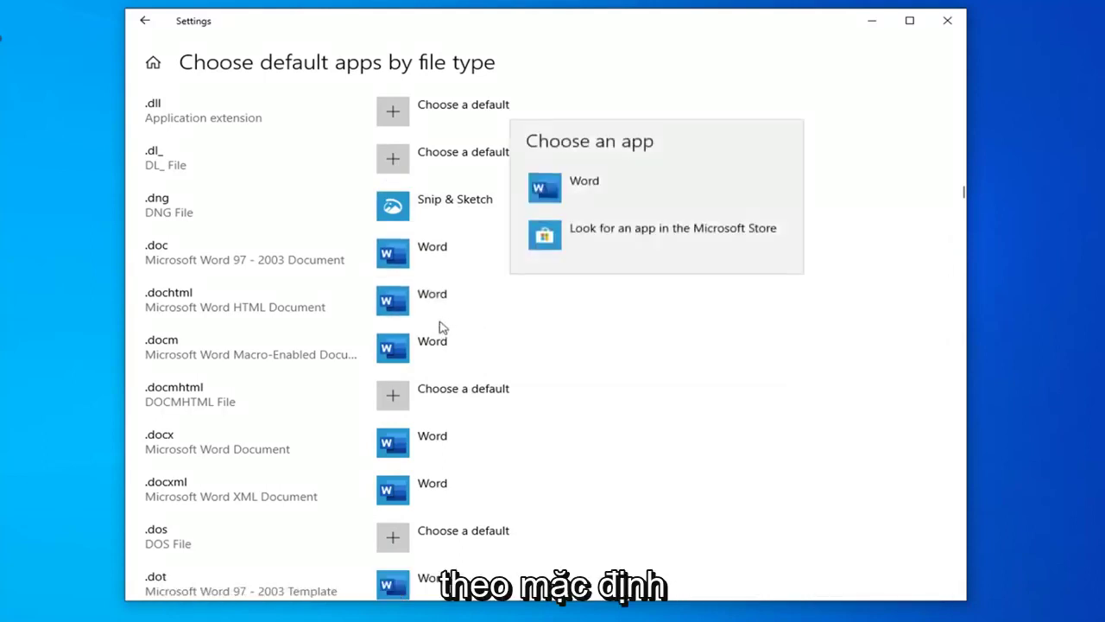
{"action": "left_click", "coordinate": [529, 201]}
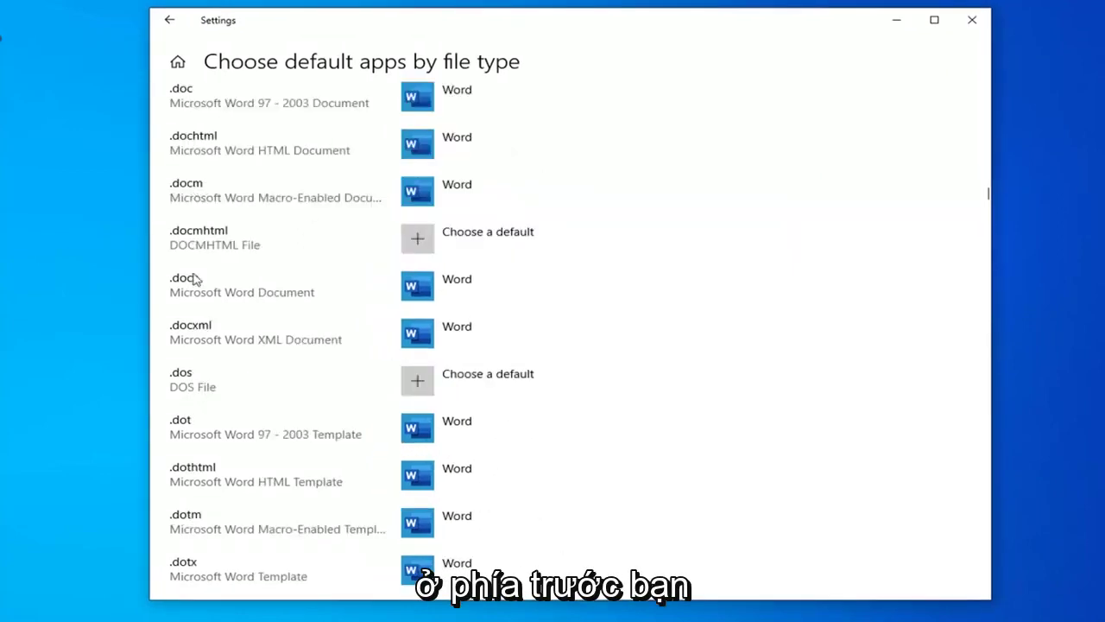
{"action": "scroll", "coordinate": [271, 350], "scroll_direction": "up", "scroll_amount": 3}
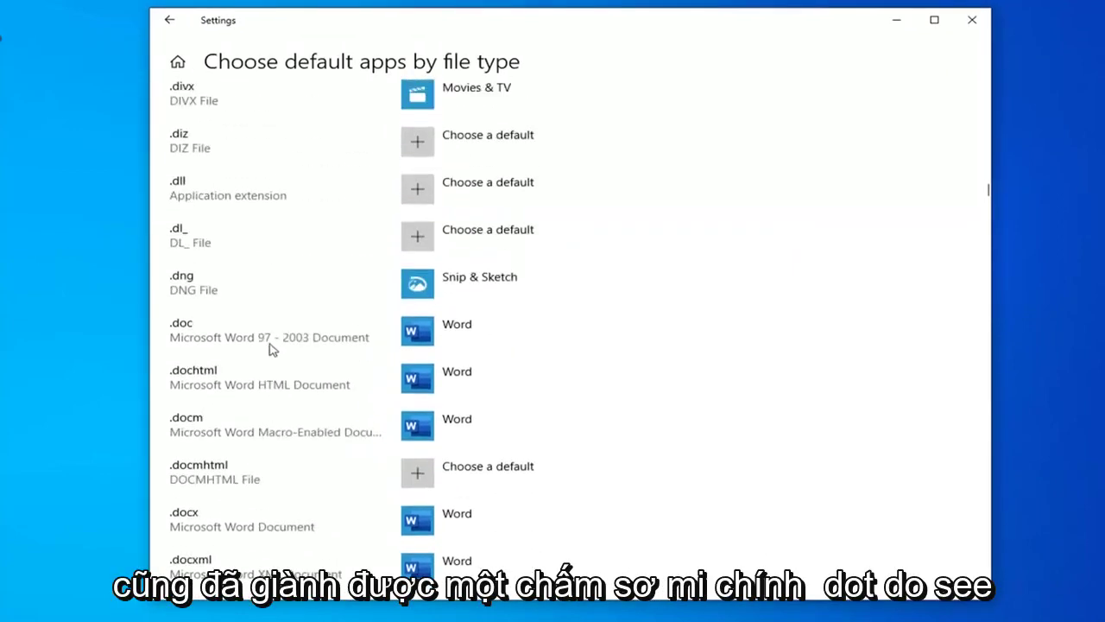
{"action": "scroll", "coordinate": [338, 319], "scroll_direction": "down", "scroll_amount": 2}
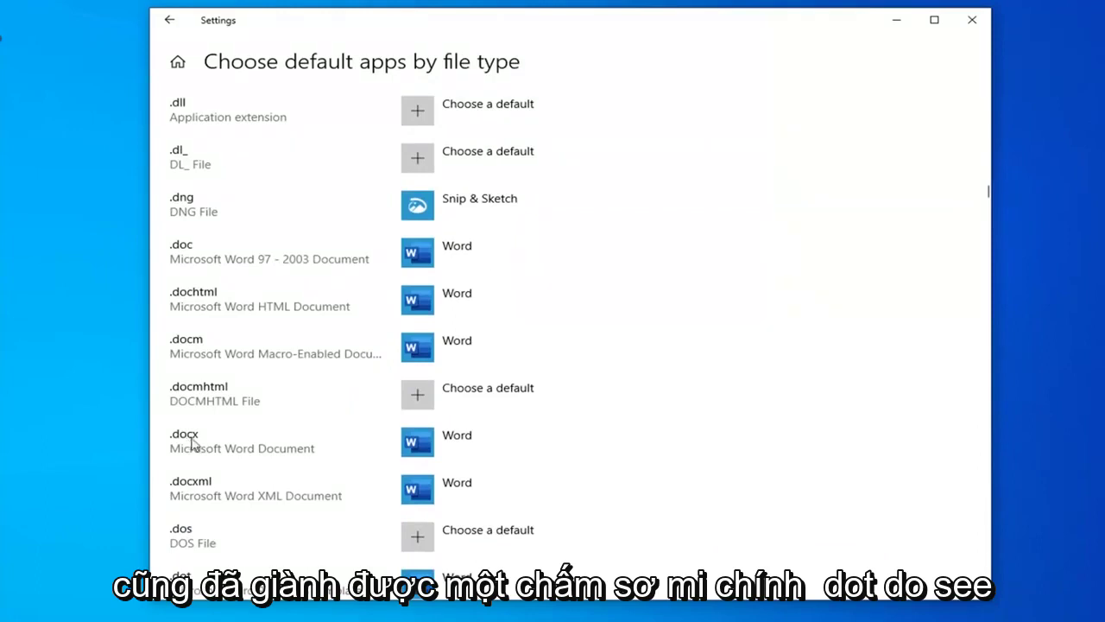
{"action": "scroll", "coordinate": [291, 446], "scroll_direction": "down", "scroll_amount": 5}
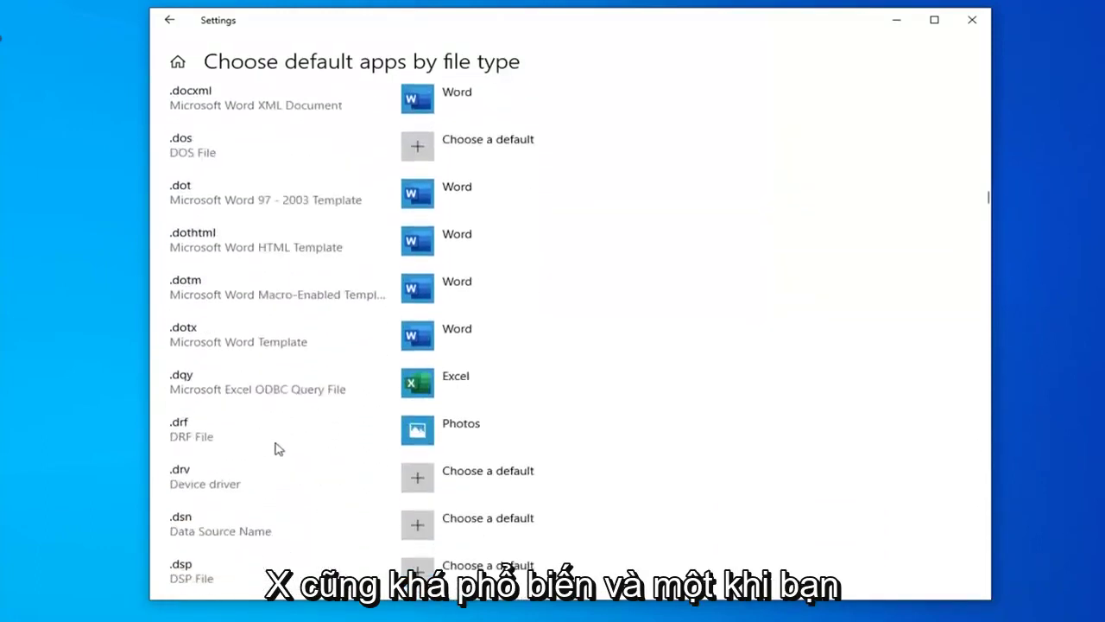
{"action": "scroll", "coordinate": [278, 447], "scroll_direction": "up", "scroll_amount": 5}
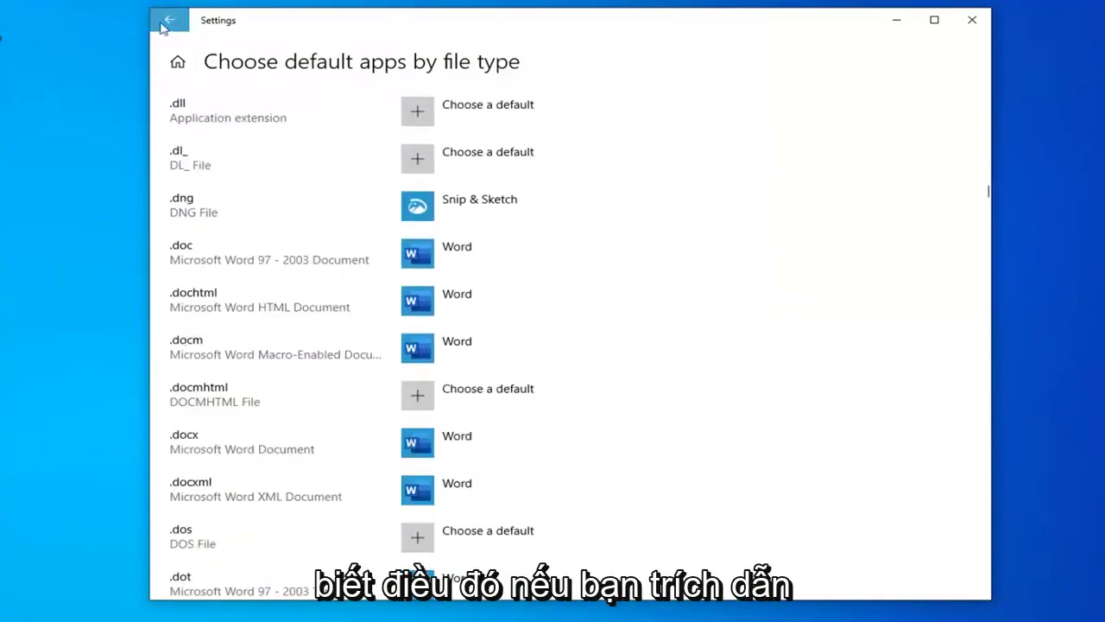
Step: Return to the main Default apps page and scroll down to its links
{"action": "left_click", "coordinate": [168, 24]}
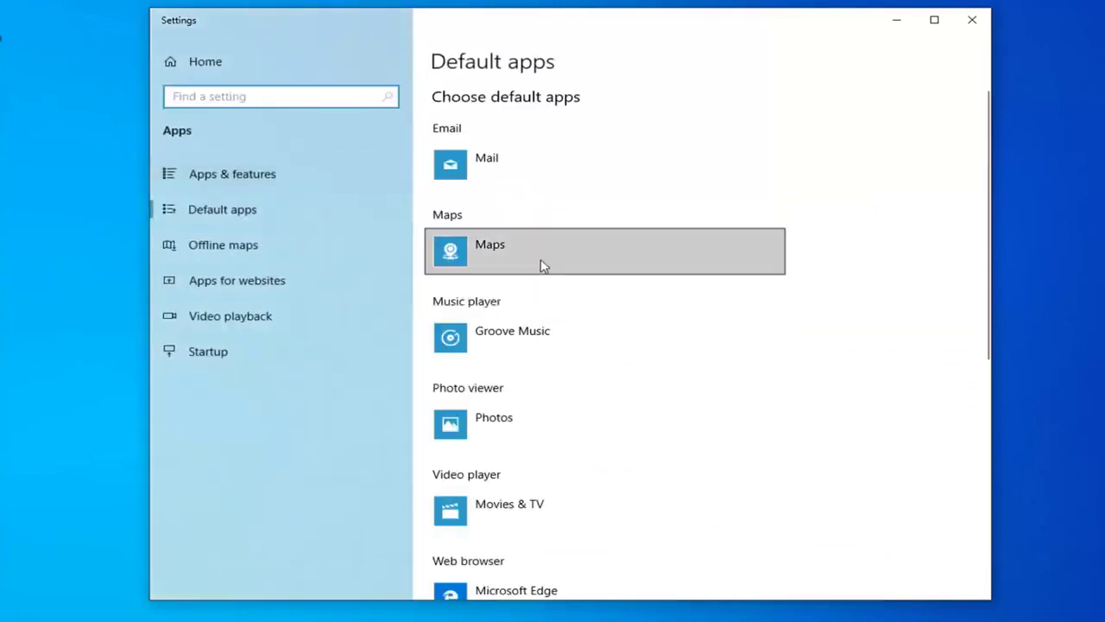
{"action": "scroll", "coordinate": [627, 328], "scroll_direction": "down", "scroll_amount": 2}
{"action": "scroll", "coordinate": [628, 327], "scroll_direction": "down", "scroll_amount": 1}
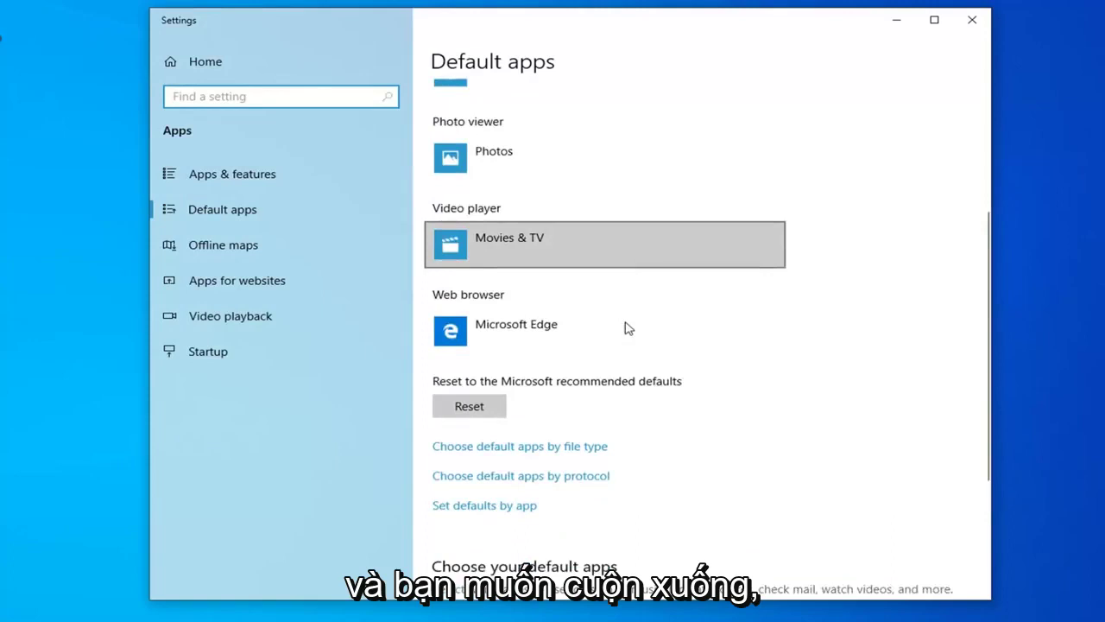
{"action": "scroll", "coordinate": [627, 328], "scroll_direction": "down", "scroll_amount": 2}
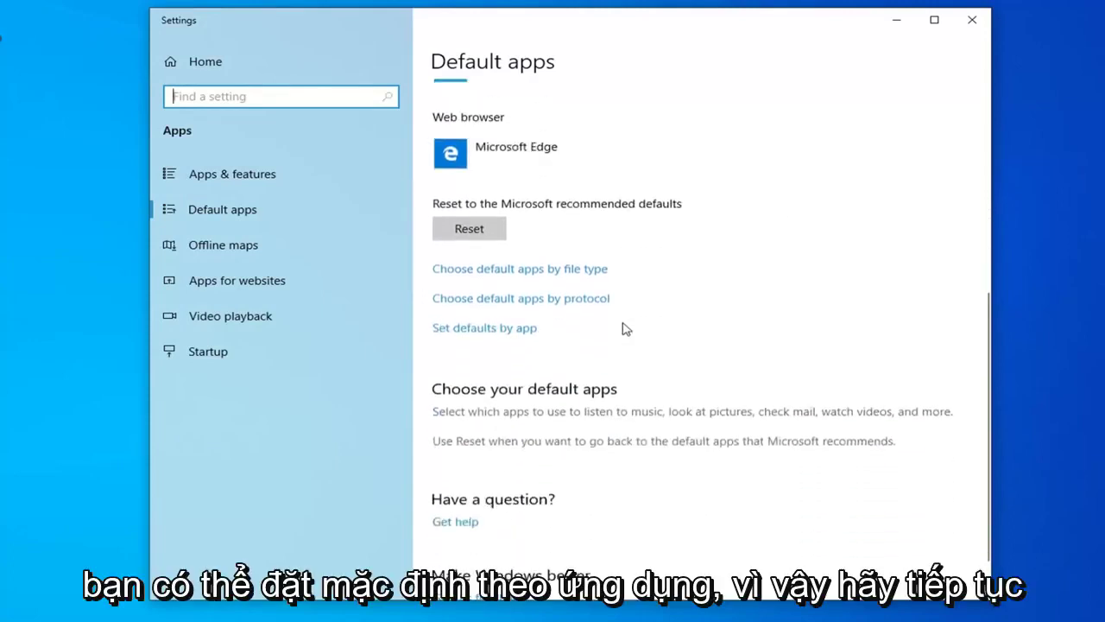
Step: Open 'Set defaults by app' and scroll the app list down to Word
{"action": "left_click", "coordinate": [499, 330]}
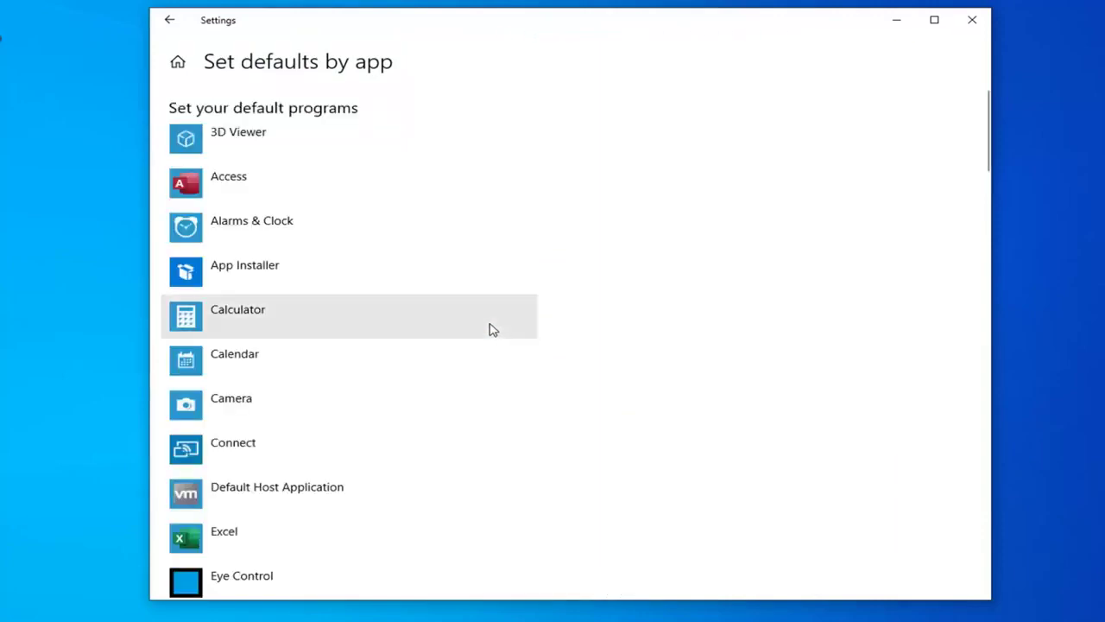
{"action": "scroll", "coordinate": [493, 351], "scroll_direction": "down", "scroll_amount": 3}
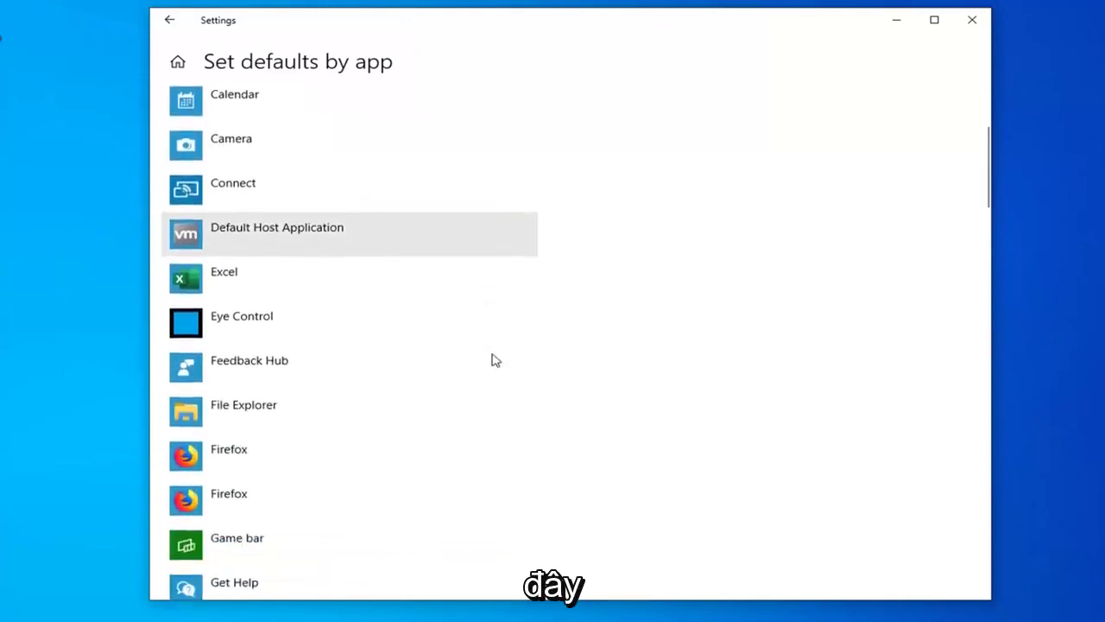
{"action": "scroll", "coordinate": [495, 359], "scroll_direction": "down", "scroll_amount": 6}
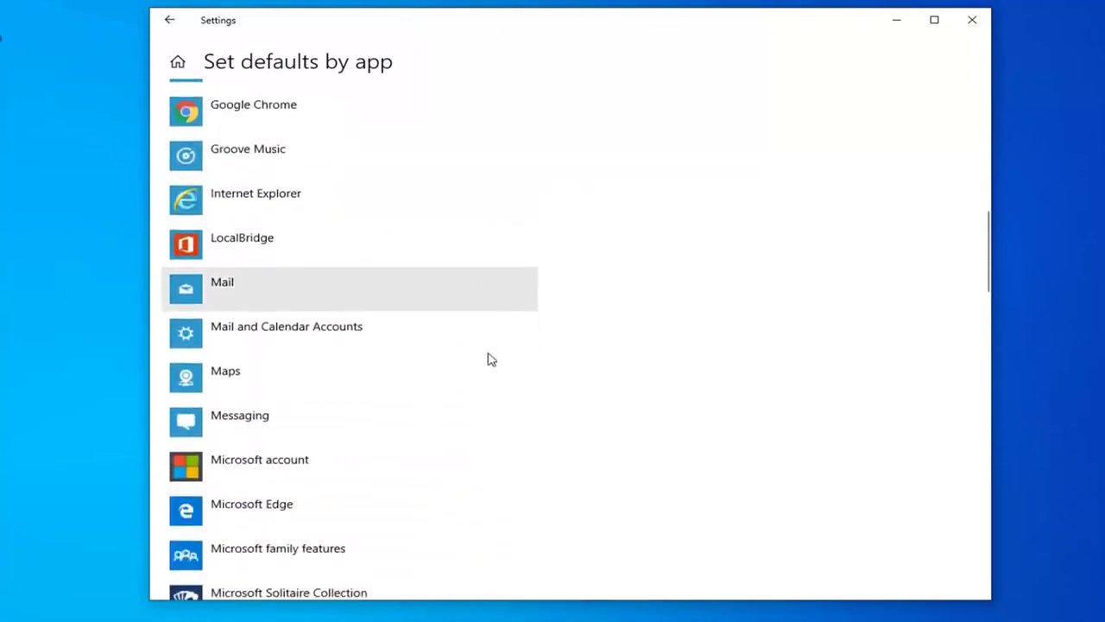
{"action": "scroll", "coordinate": [491, 359], "scroll_direction": "down", "scroll_amount": 3}
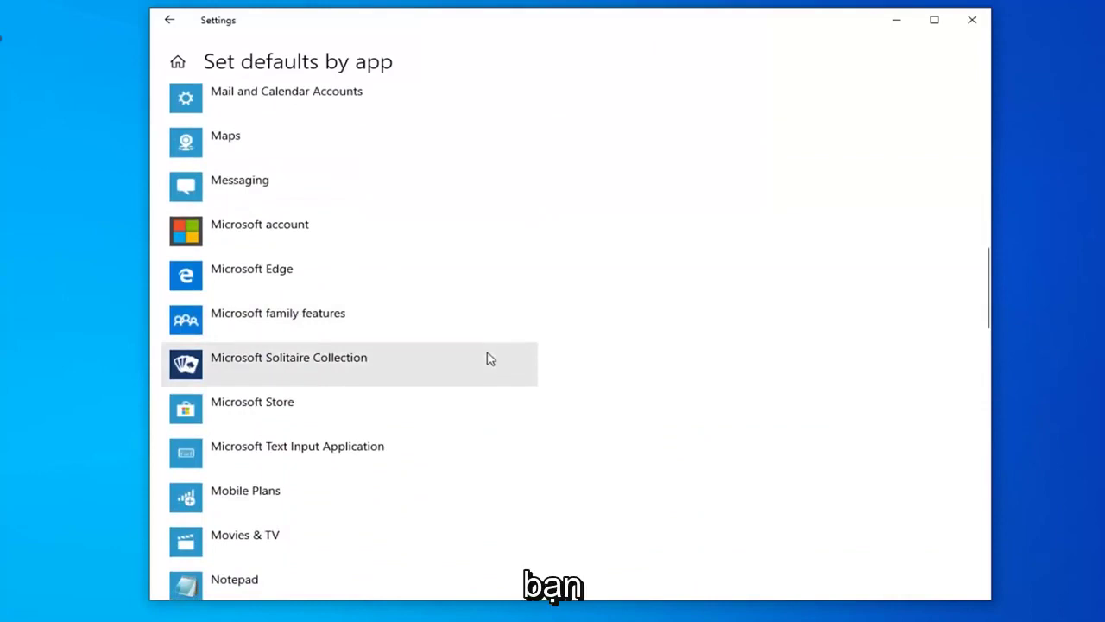
{"action": "scroll", "coordinate": [491, 360], "scroll_direction": "down", "scroll_amount": 1}
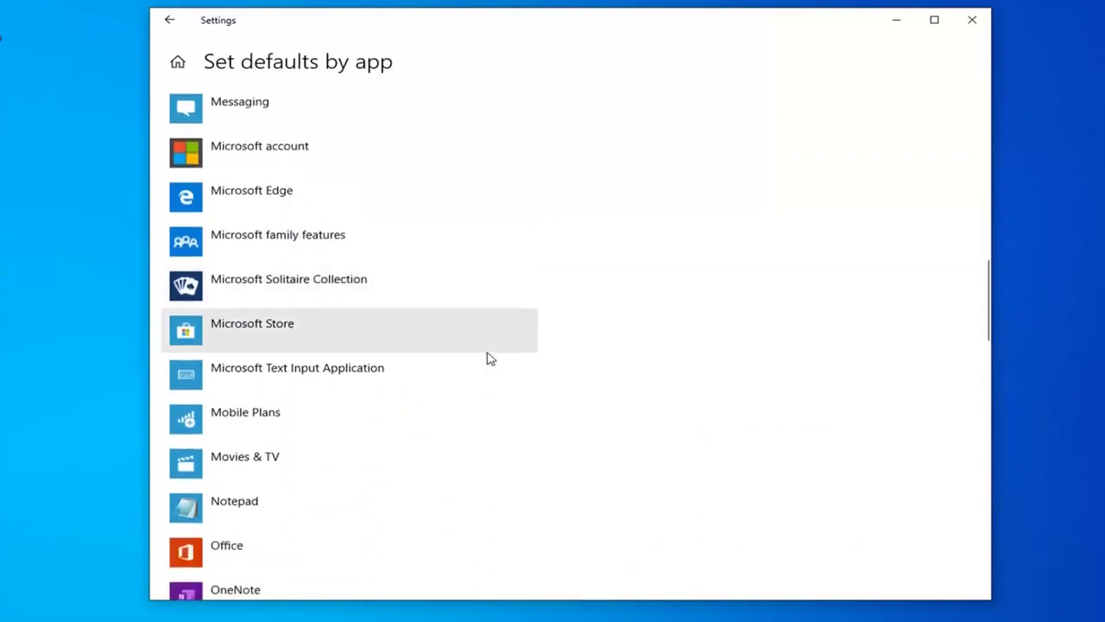
{"action": "scroll", "coordinate": [490, 359], "scroll_direction": "down", "scroll_amount": 5}
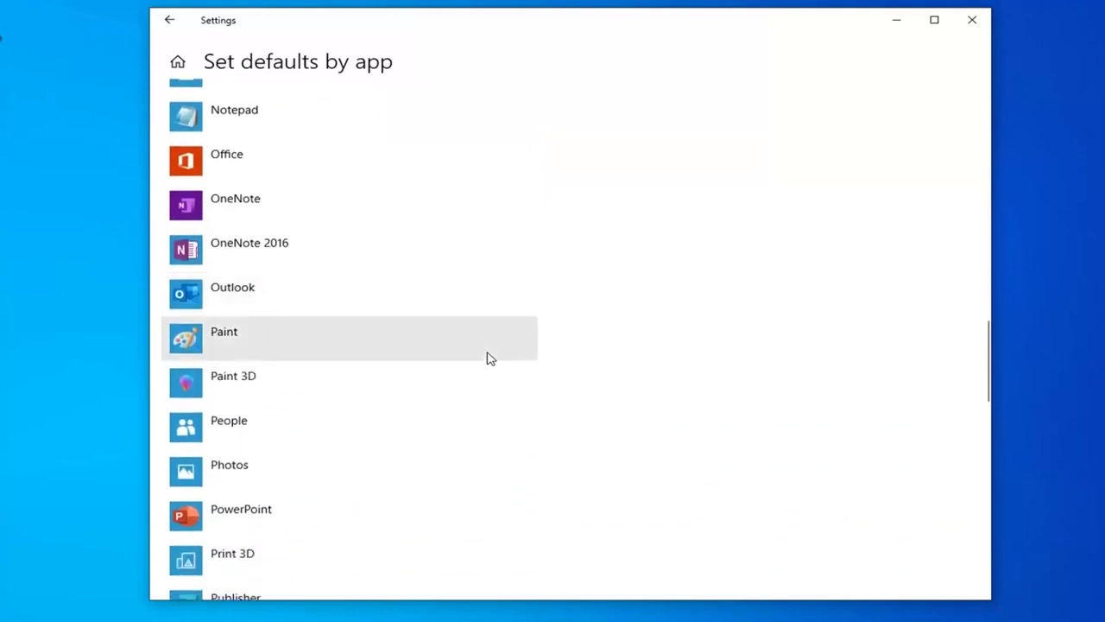
{"action": "scroll", "coordinate": [491, 359], "scroll_direction": "down", "scroll_amount": 6}
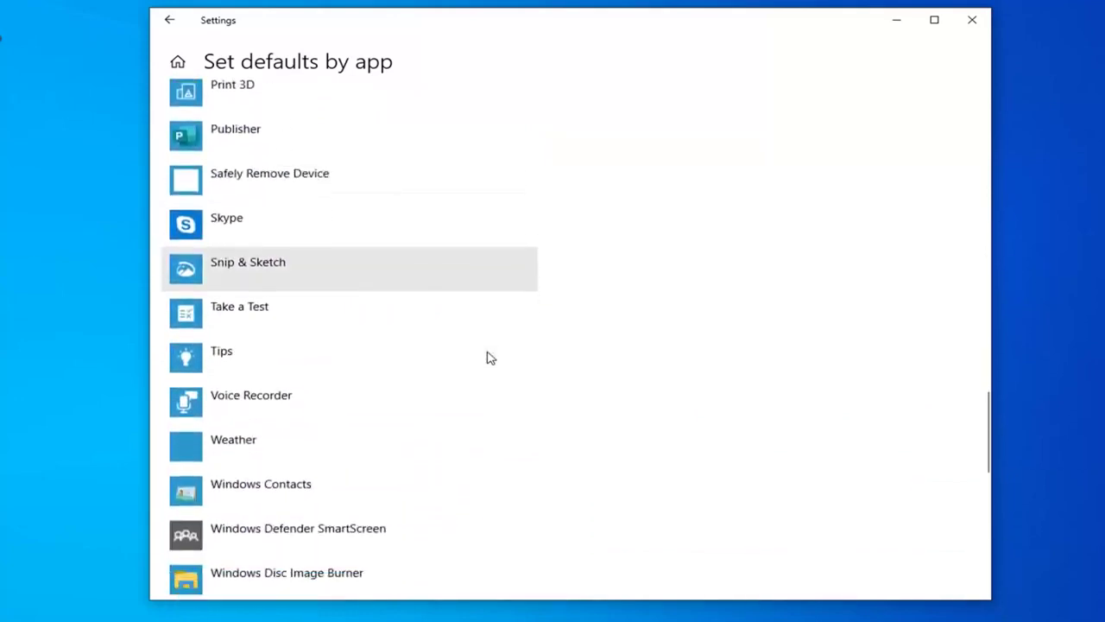
{"action": "scroll", "coordinate": [491, 359], "scroll_direction": "down", "scroll_amount": 2}
{"action": "scroll", "coordinate": [490, 360], "scroll_direction": "down", "scroll_amount": 4}
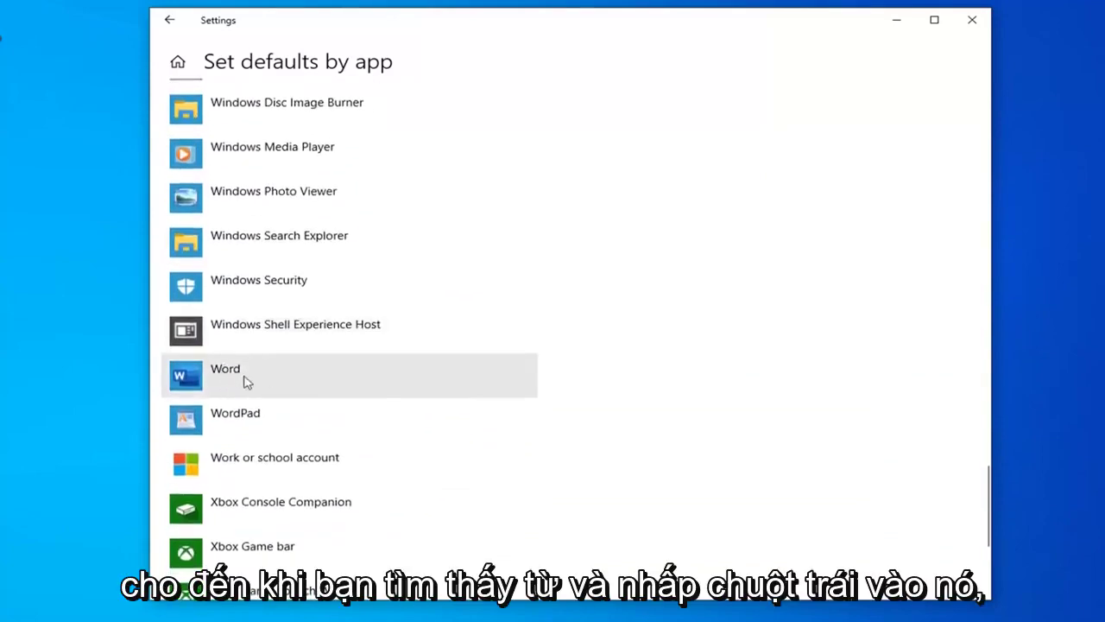
Step: Verify in Word's Manage page that every file type opens with Word, then close Settings
{"action": "left_click", "coordinate": [279, 376]}
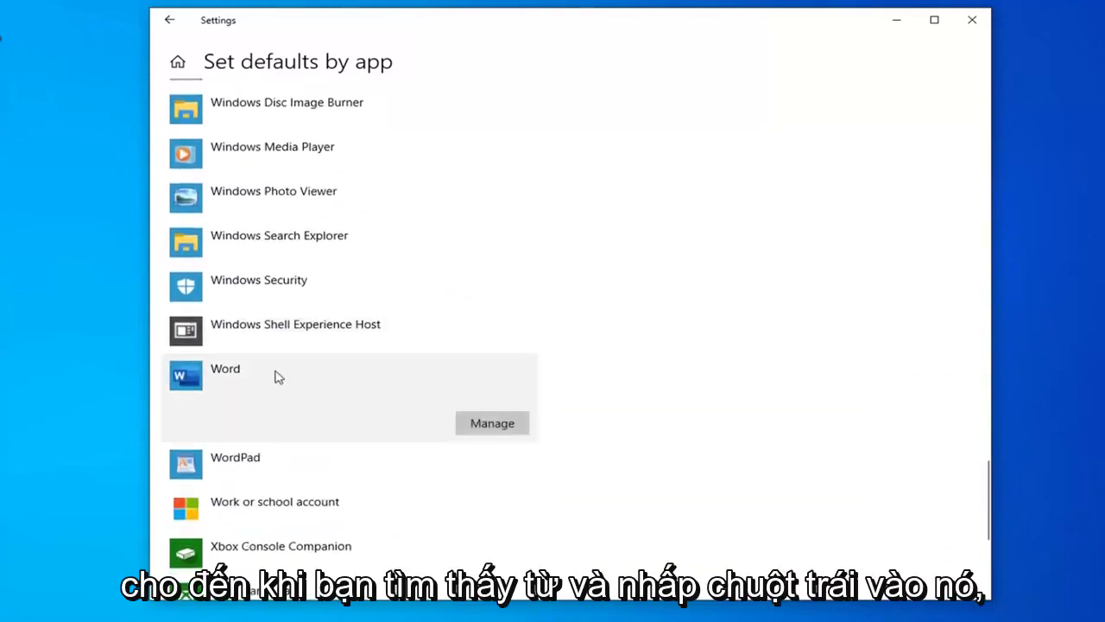
{"action": "left_click", "coordinate": [493, 425]}
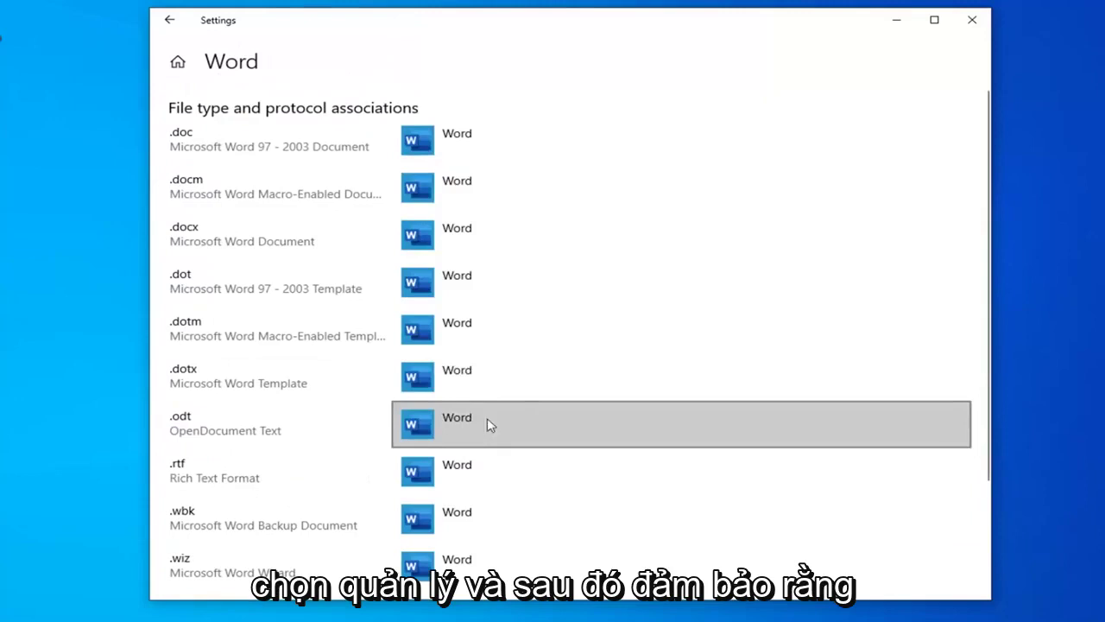
{"action": "scroll", "coordinate": [553, 356], "scroll_direction": "down", "scroll_amount": 3}
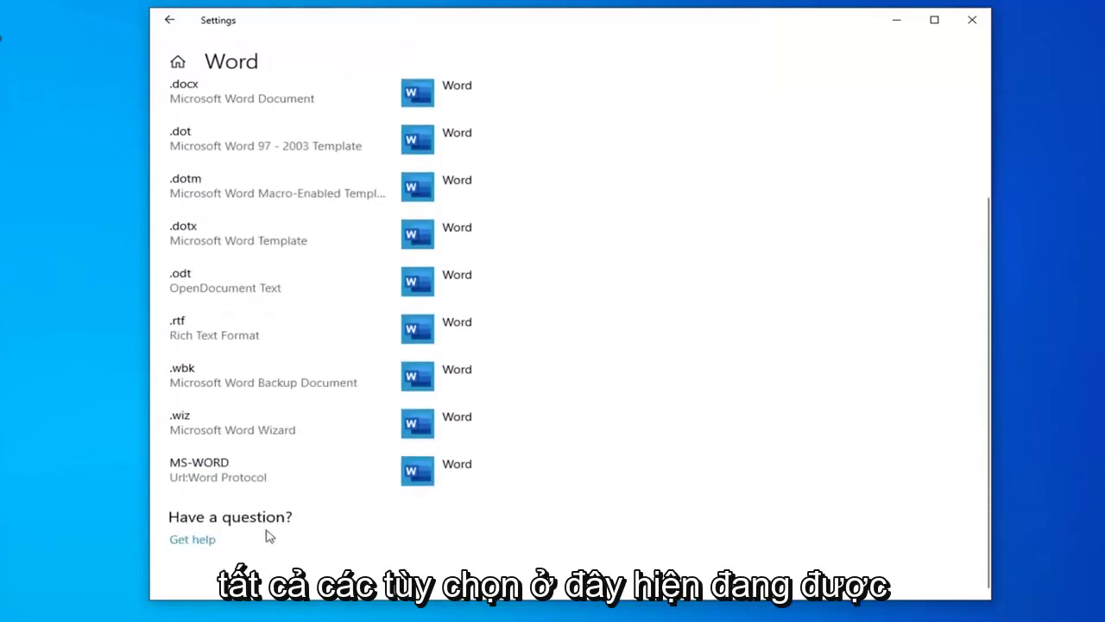
{"action": "scroll", "coordinate": [573, 262], "scroll_direction": "up", "scroll_amount": 3}
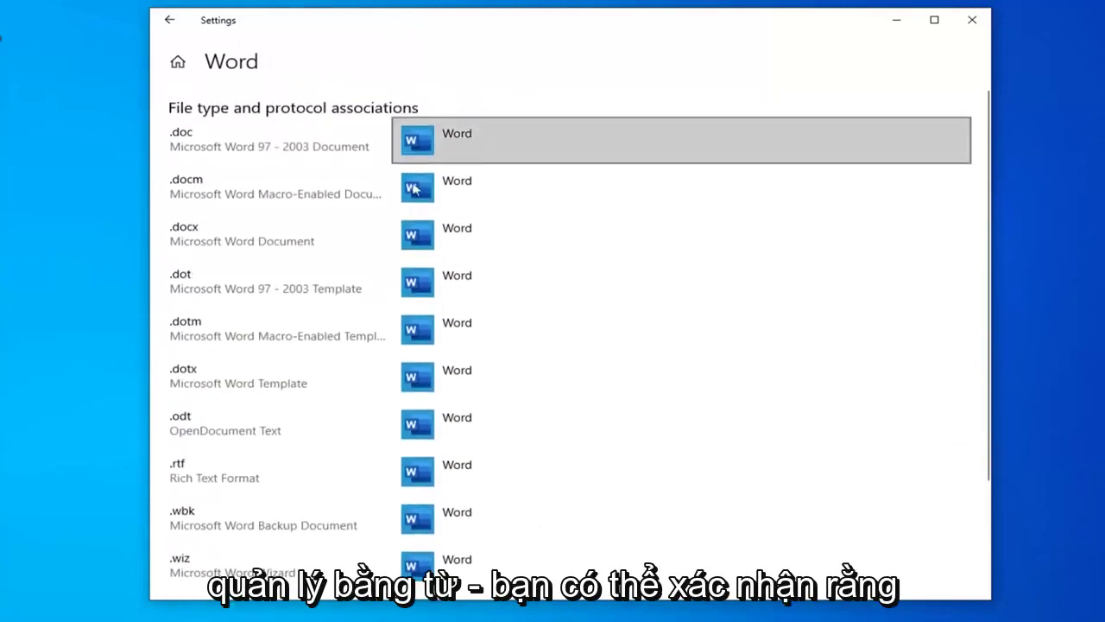
{"action": "scroll", "coordinate": [561, 329], "scroll_direction": "down", "scroll_amount": 3}
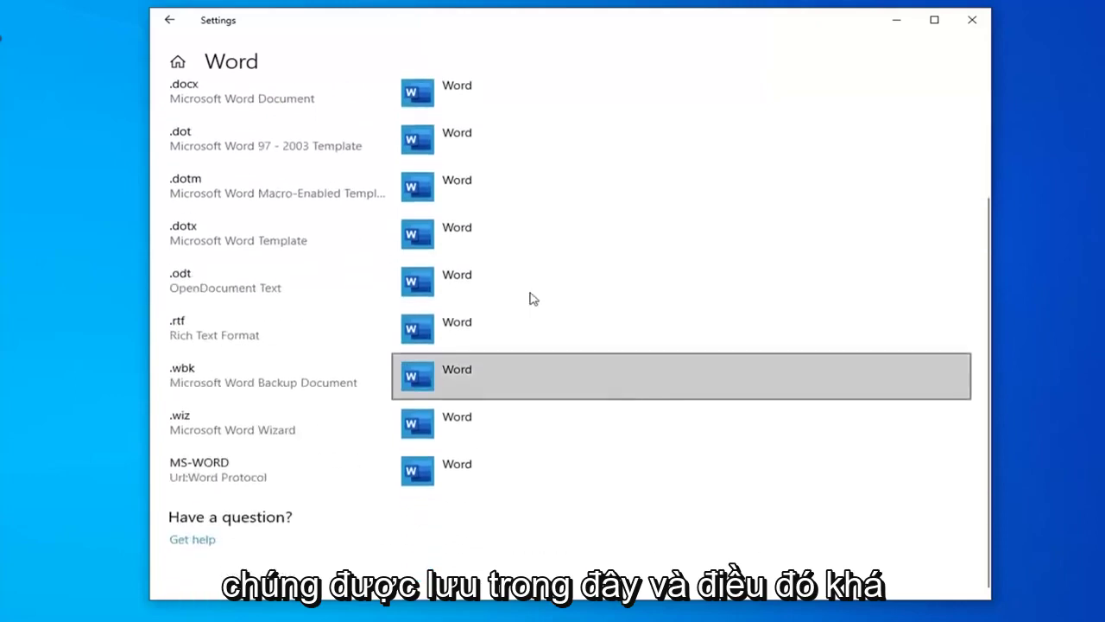
{"action": "left_click", "coordinate": [183, 26]}
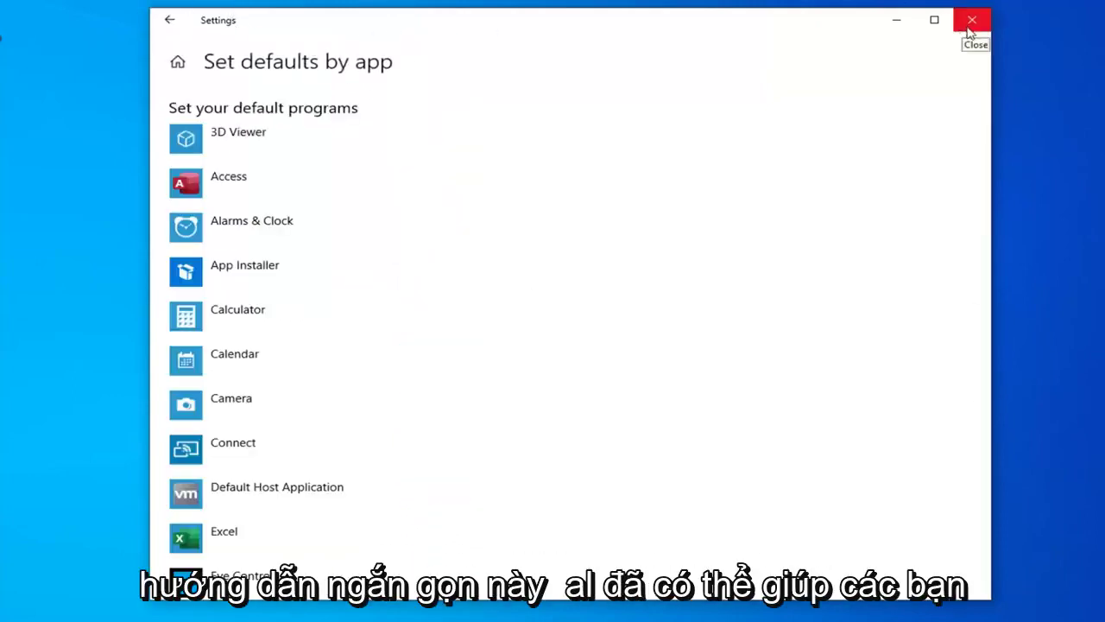
{"action": "left_click", "coordinate": [970, 32]}
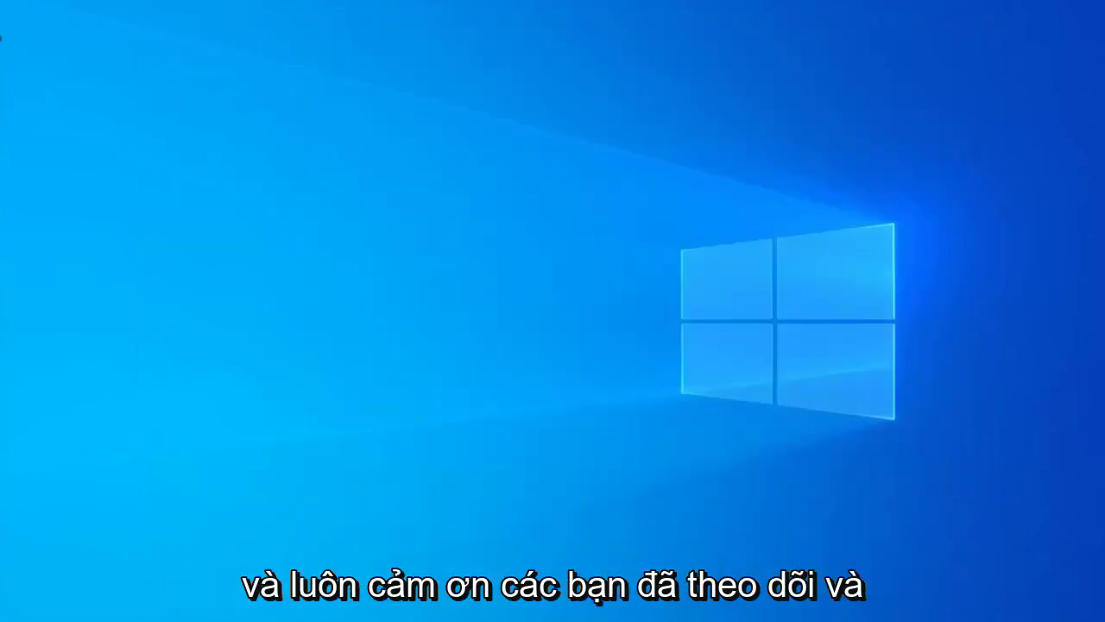